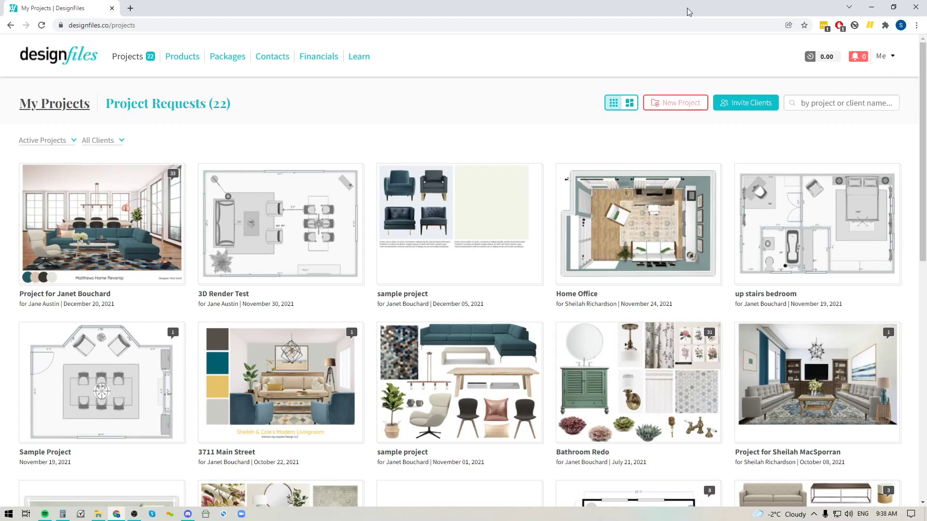
Step: Go to the Retainers page under the client project's Invoices tab
click(159, 209)
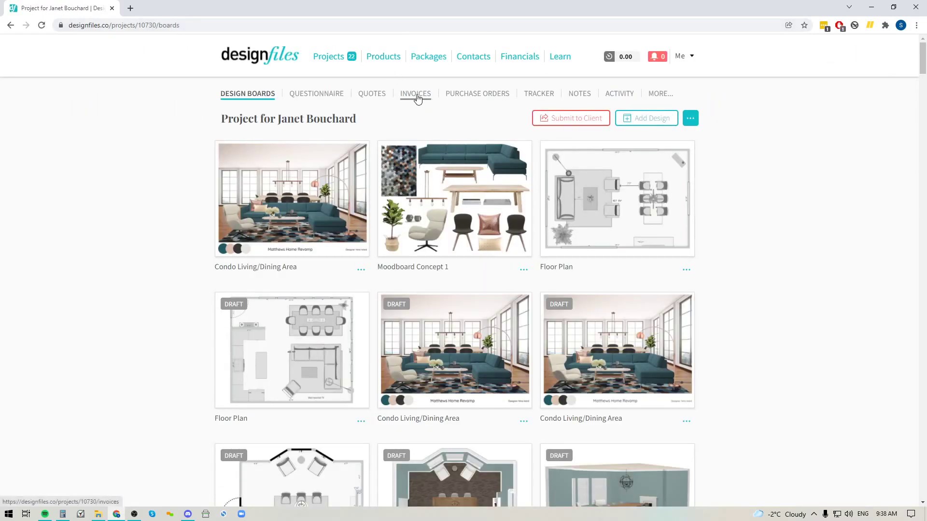
click(492, 94)
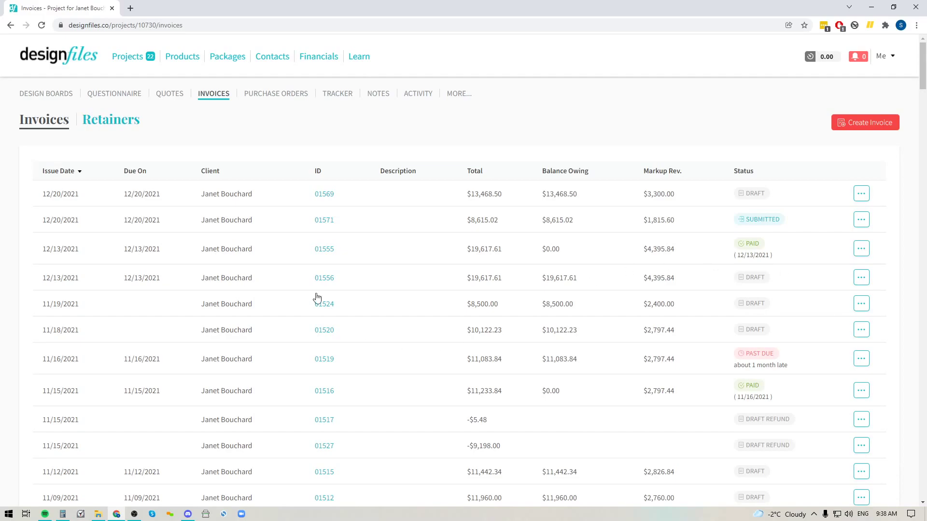
click(117, 122)
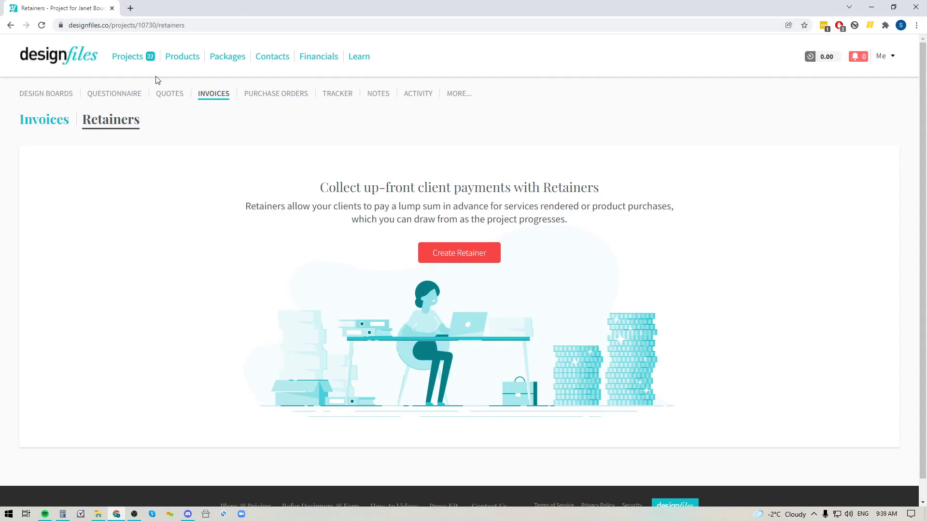
Step: Create a retainer for the existing client, described as Product Retainer, due upon receipt
click(470, 254)
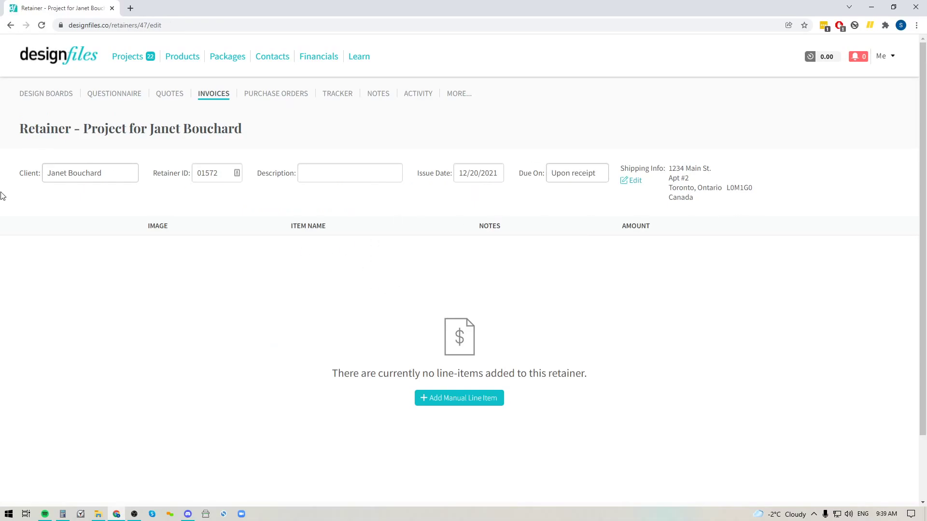
click(118, 174)
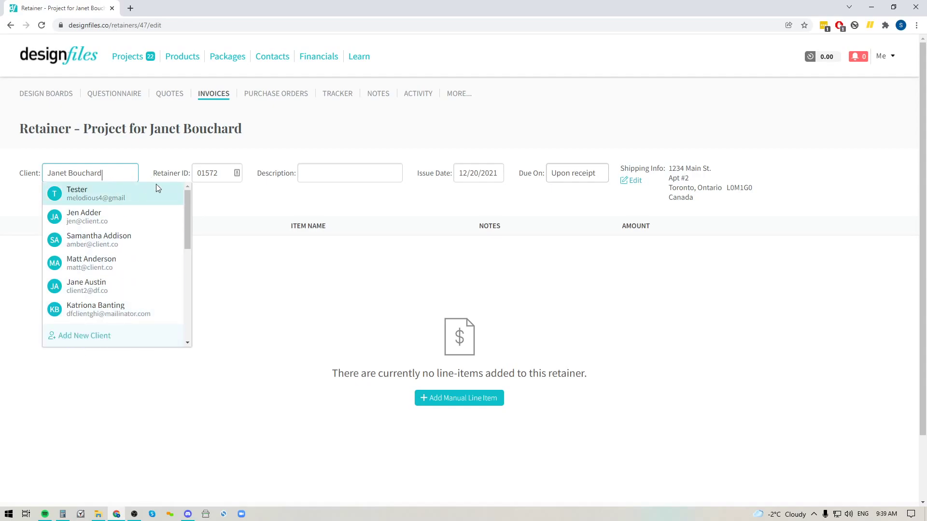
click(198, 217)
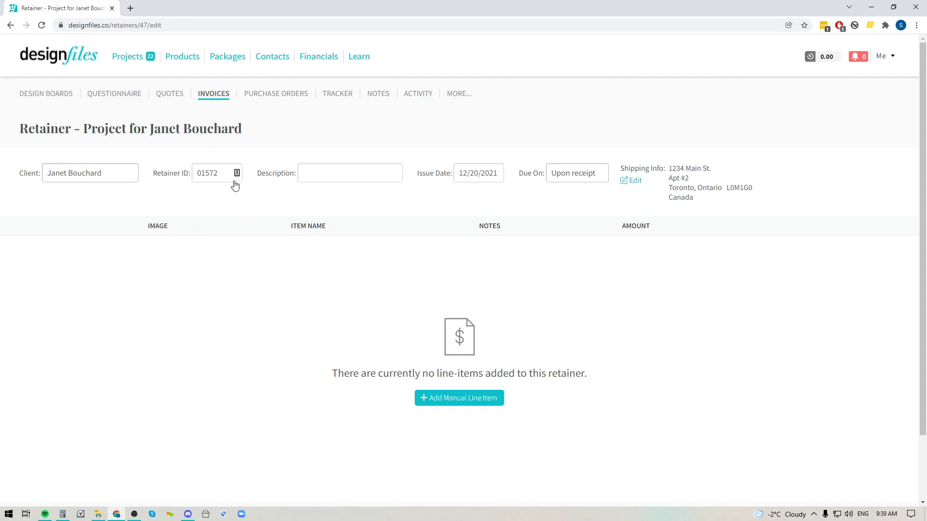
click(328, 173)
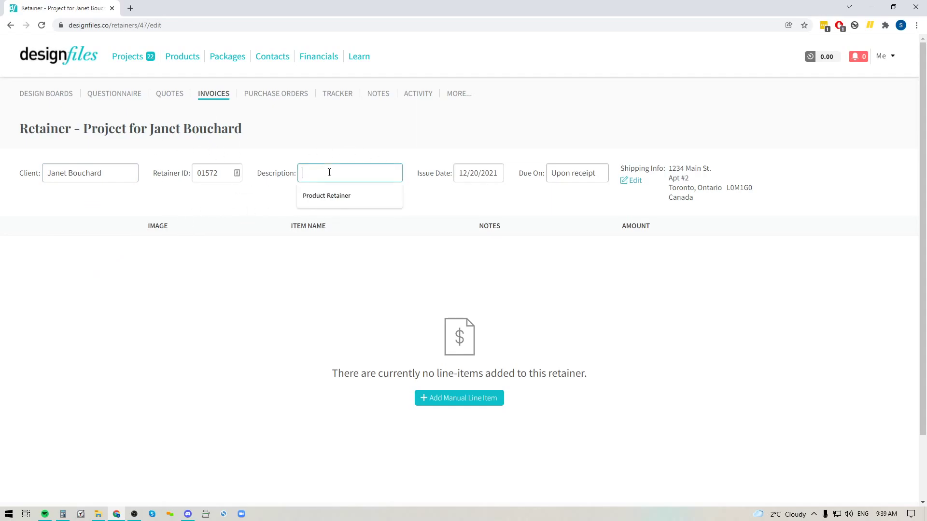
click(315, 197)
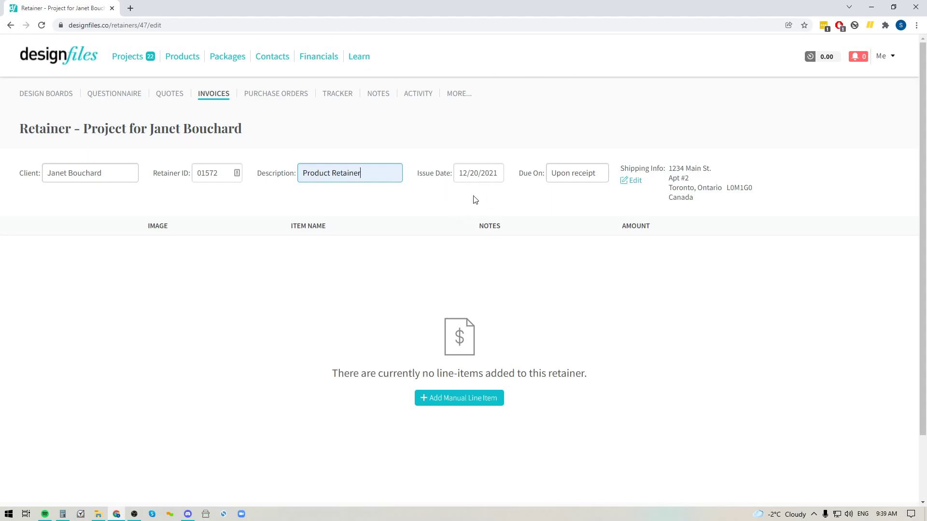
click(567, 175)
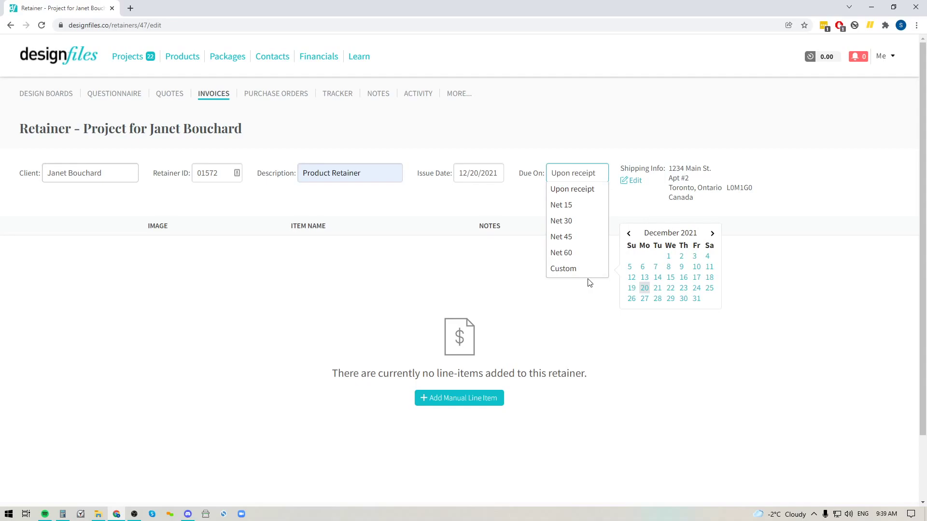
click(762, 164)
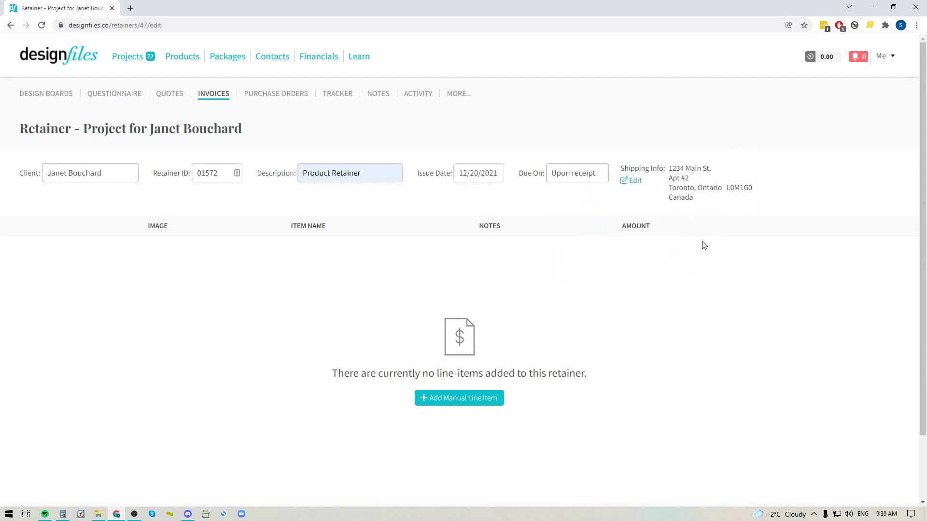
Step: Add a manual line item named Product Retainer with an amount of 10000.00
click(464, 404)
click(147, 266)
drag(147, 265, 112, 265)
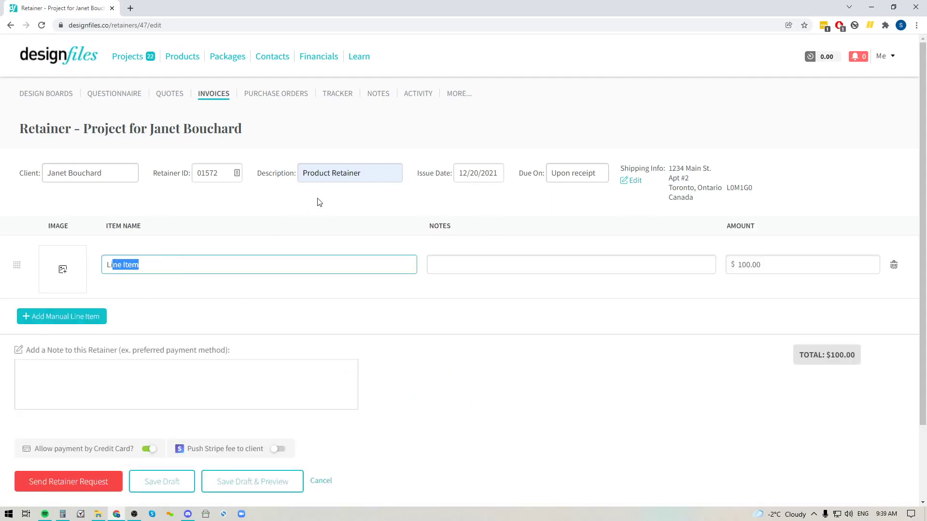
drag(370, 176, 283, 188)
key(ctrl+c)
drag(142, 265, 65, 269)
key(ctrl+v)
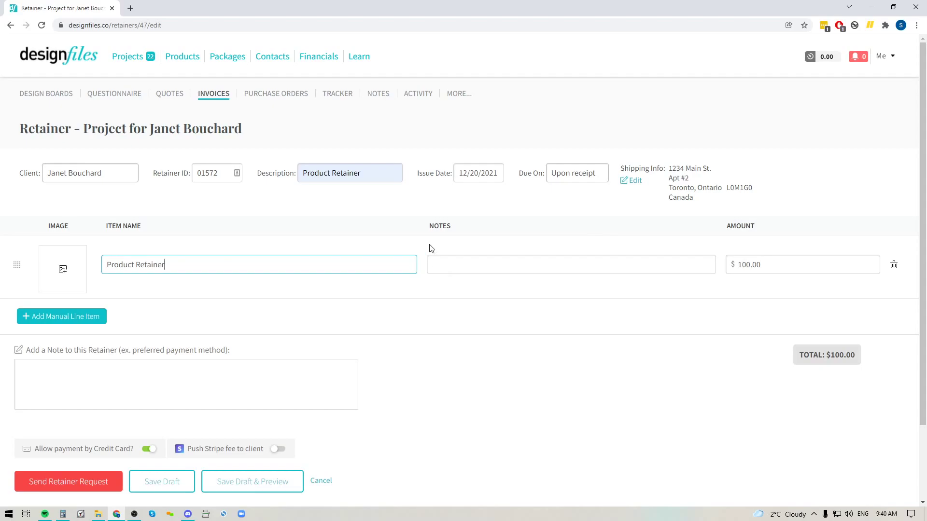
click(745, 271)
text(00)
click(682, 400)
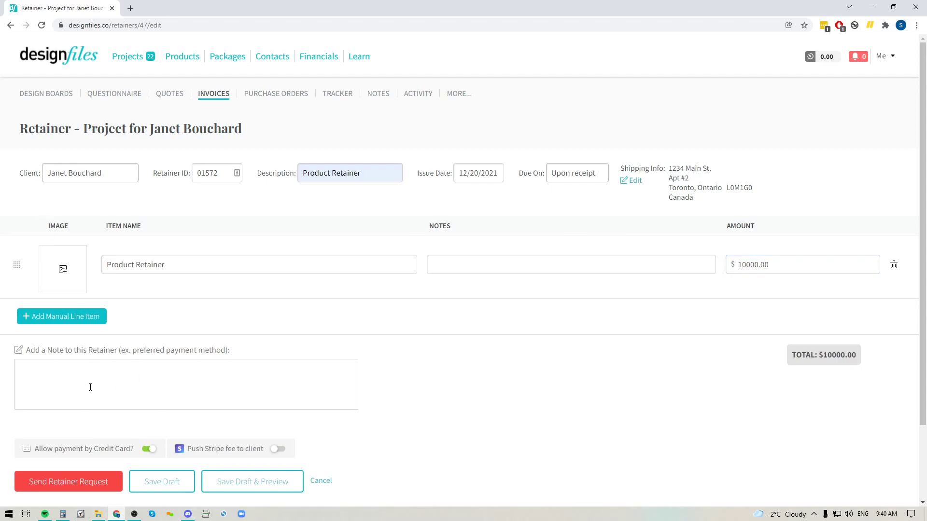
scroll(482, 339, down, 2)
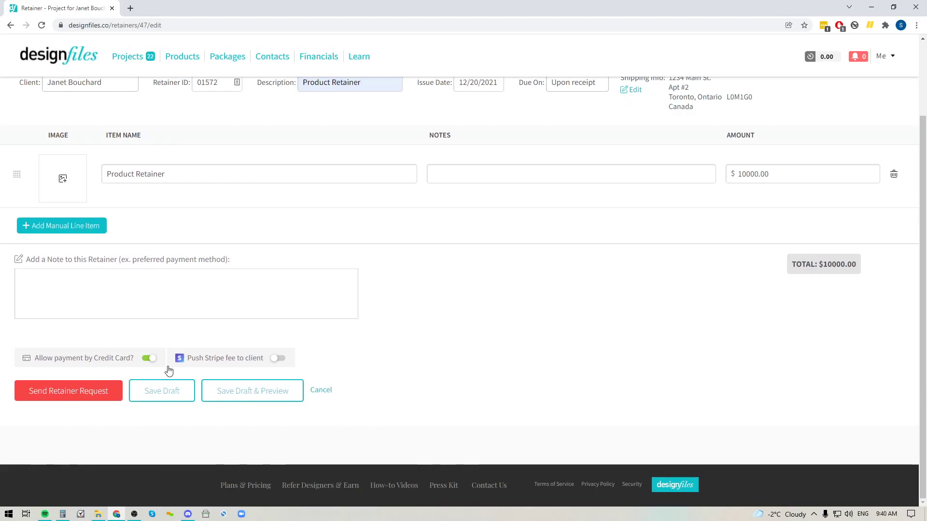
Step: Enable Push Stripe fee to client, then save the retainer draft and preview it
click(276, 360)
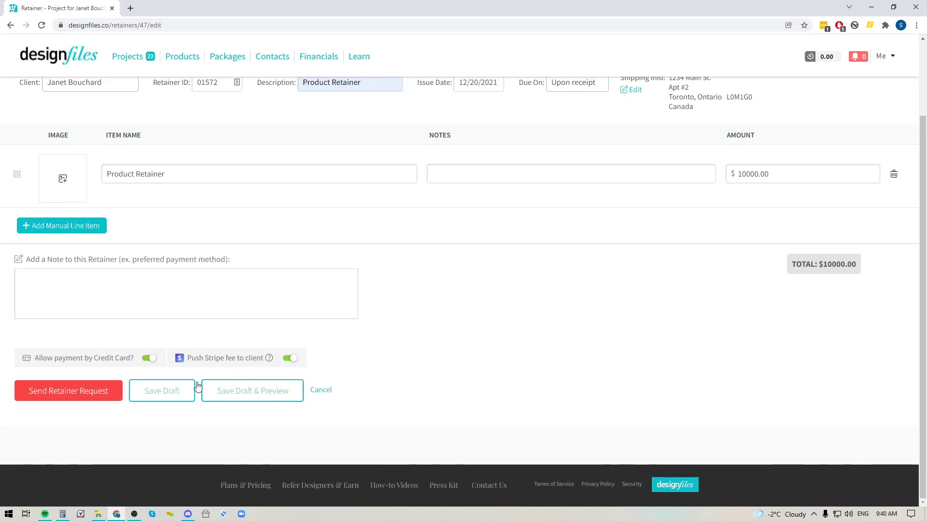
click(72, 404)
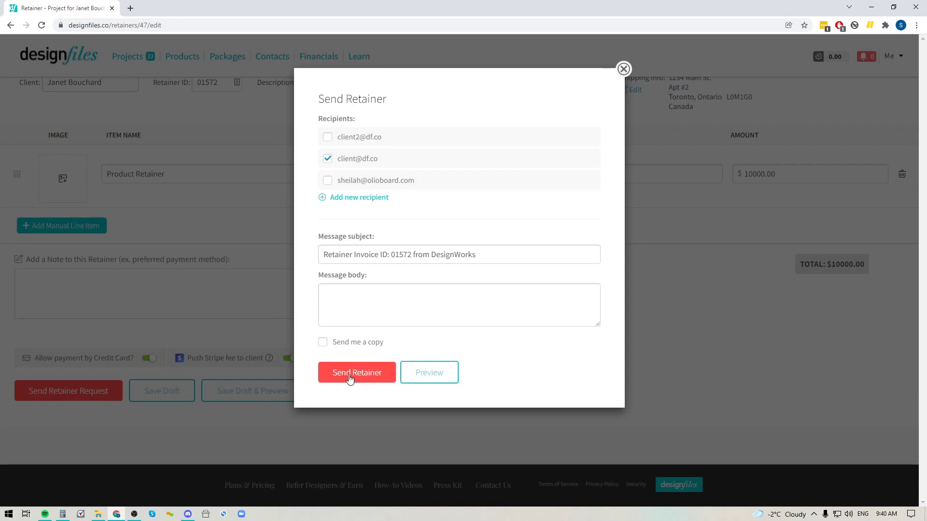
click(624, 71)
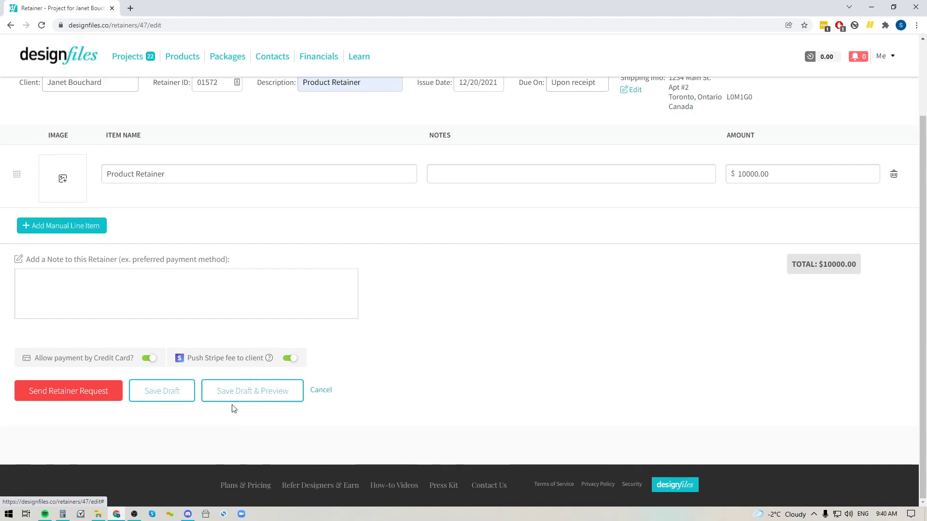
click(263, 391)
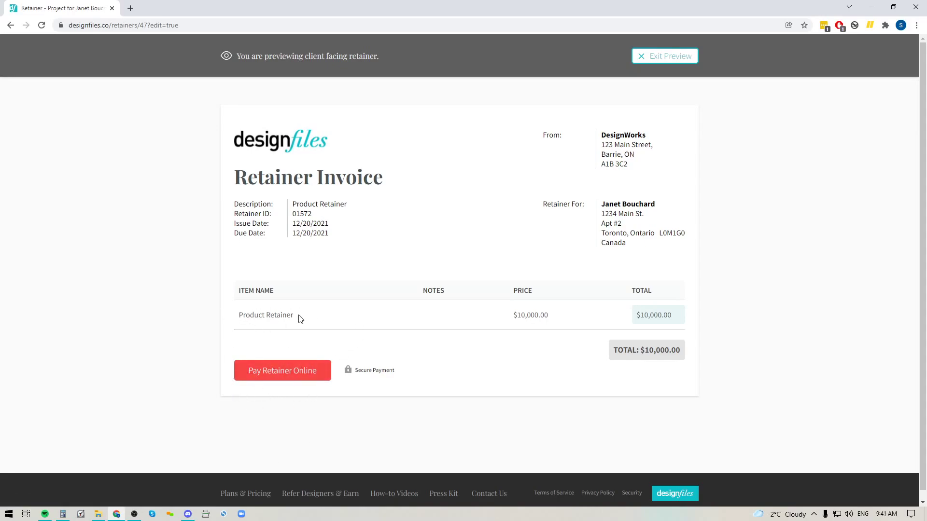
Step: Review the online payment form's $298.97 card fee, then exit the preview
click(260, 376)
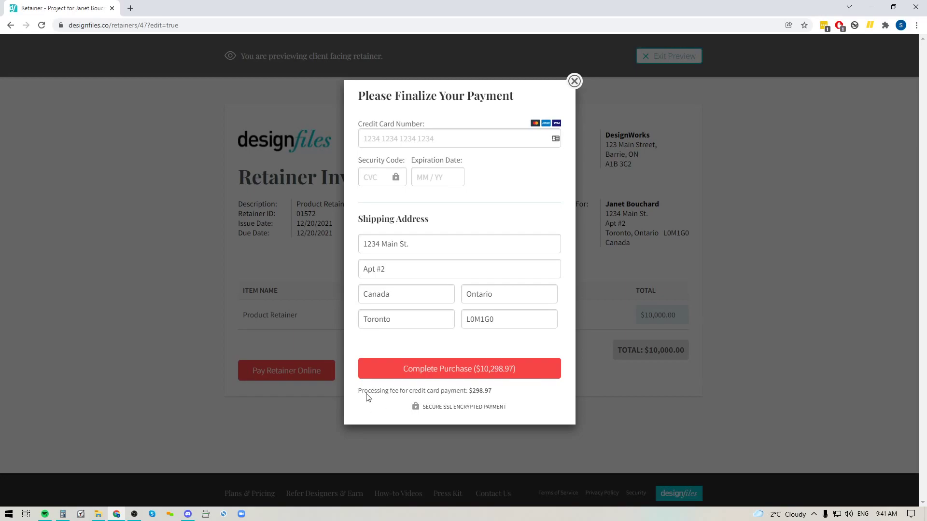
drag(364, 391, 480, 394)
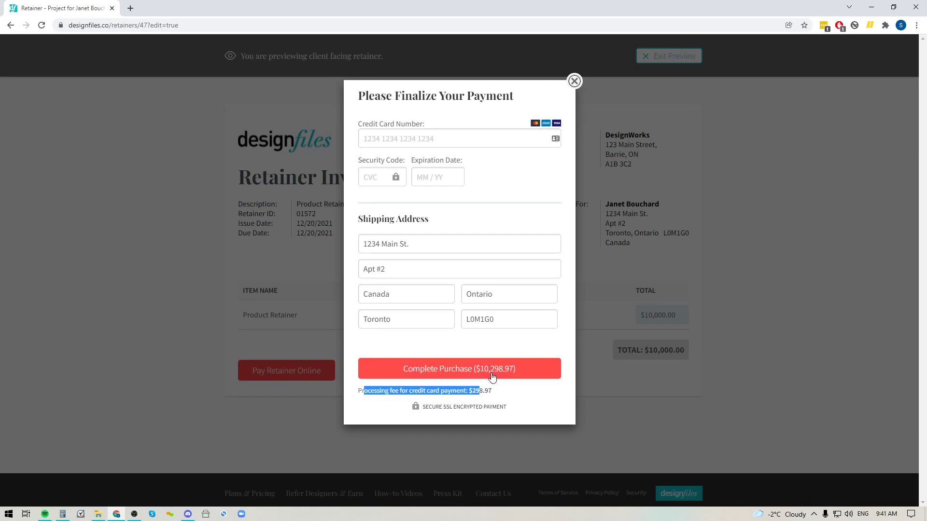
click(574, 81)
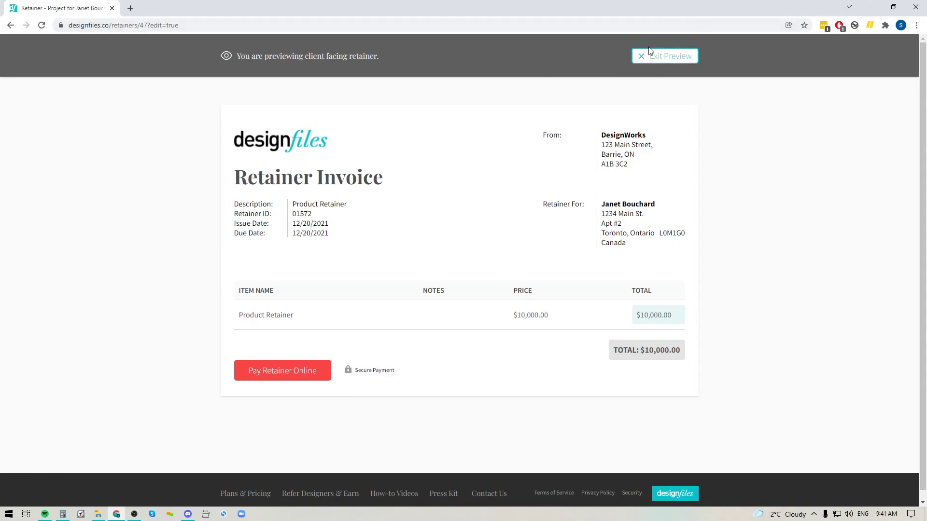
click(670, 55)
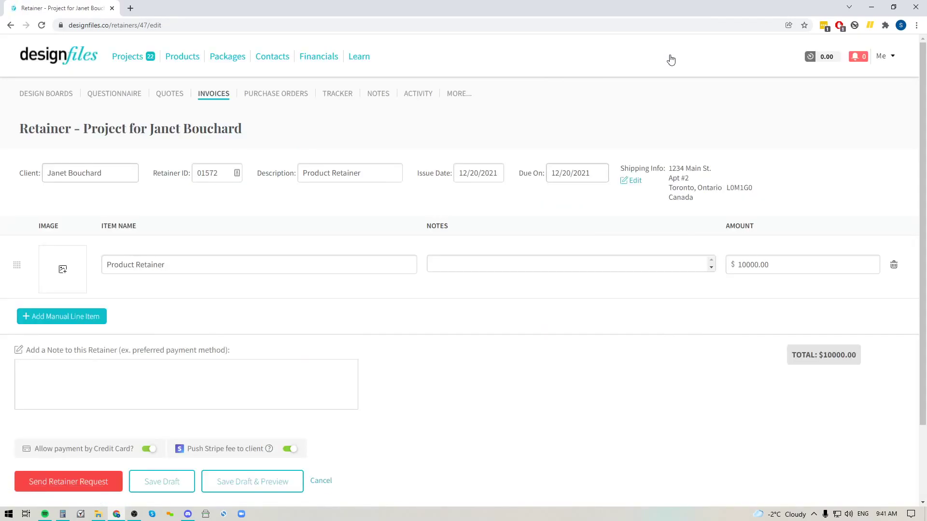
Step: Save the $10,000.00 Product Retainer as a draft in the Retainers list
click(170, 490)
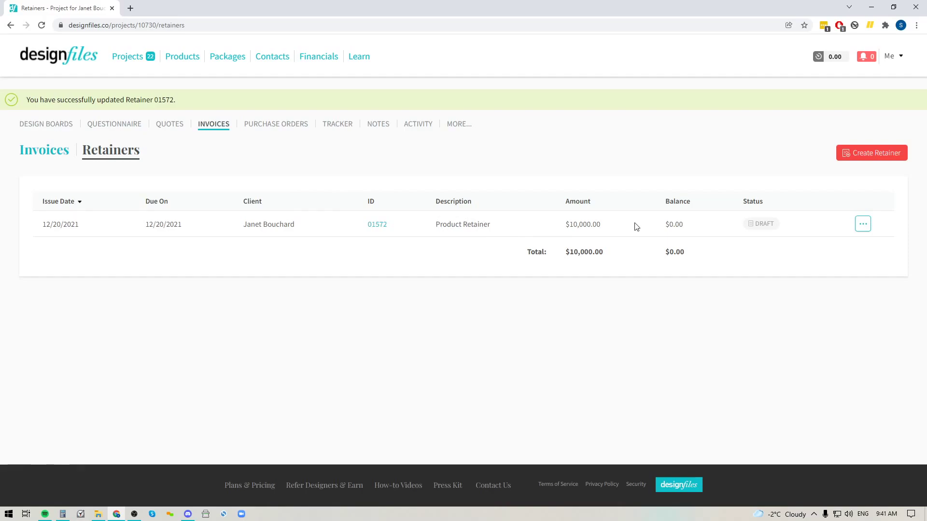
click(863, 224)
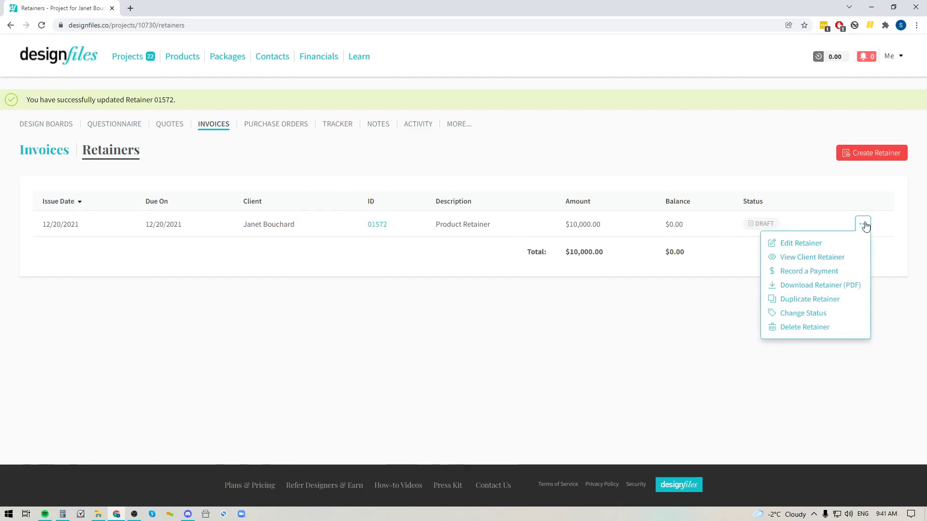
Step: Record a $10,000.00 check payment marking Retainer 01572 as paid
click(801, 272)
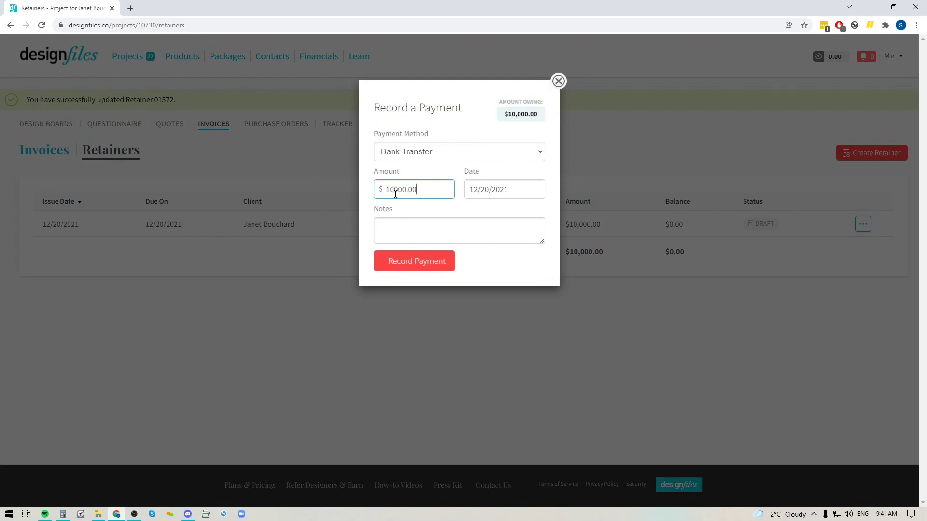
click(423, 151)
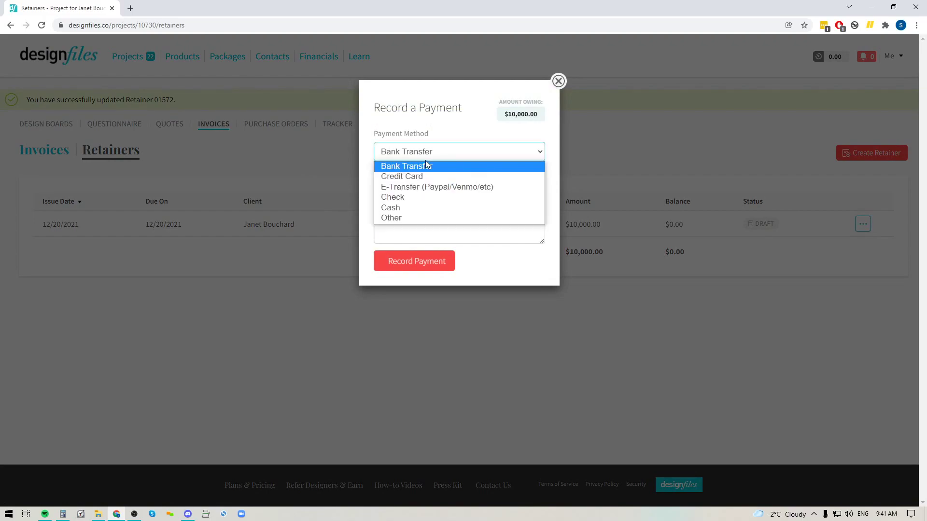
click(400, 201)
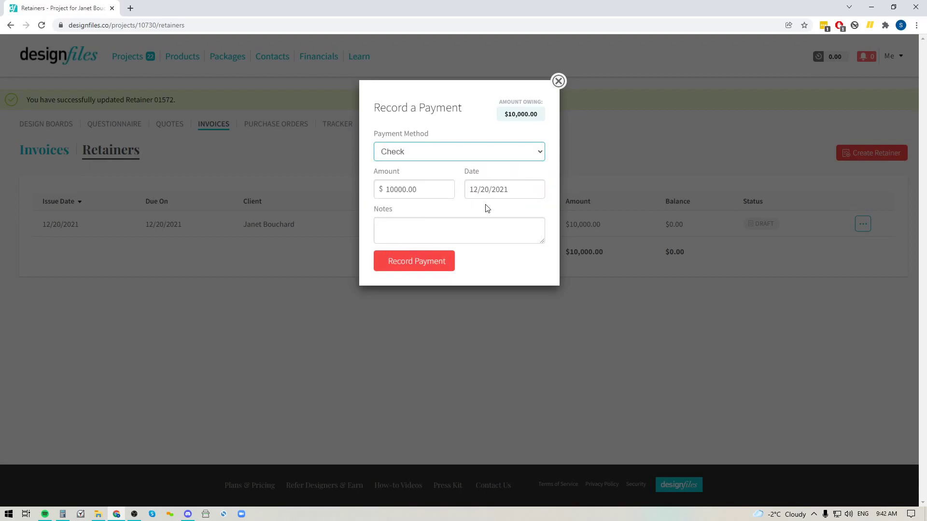
click(406, 262)
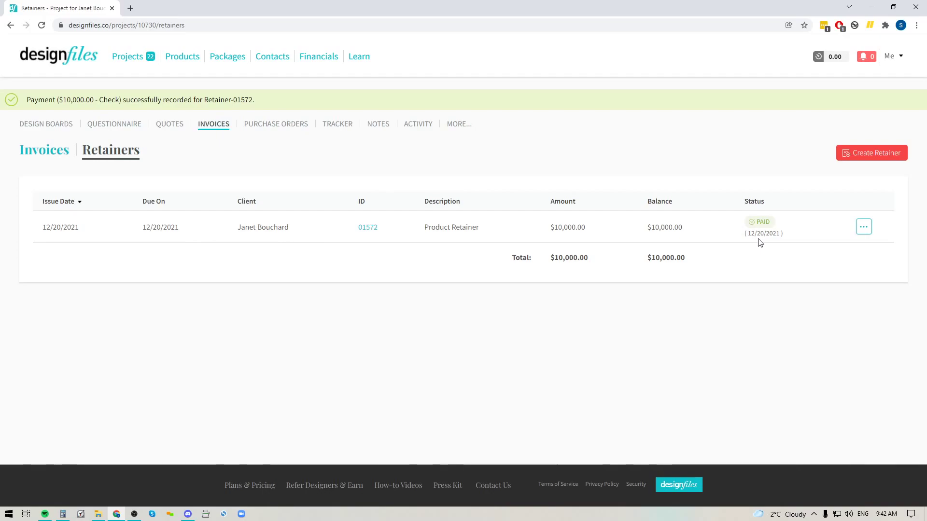
click(40, 156)
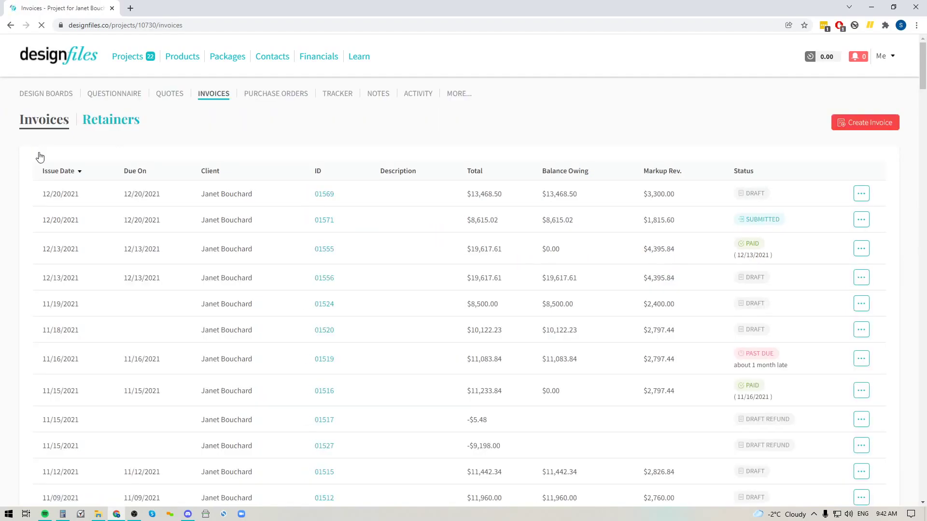
Step: Create new invoice 01573 for the client's project
click(866, 123)
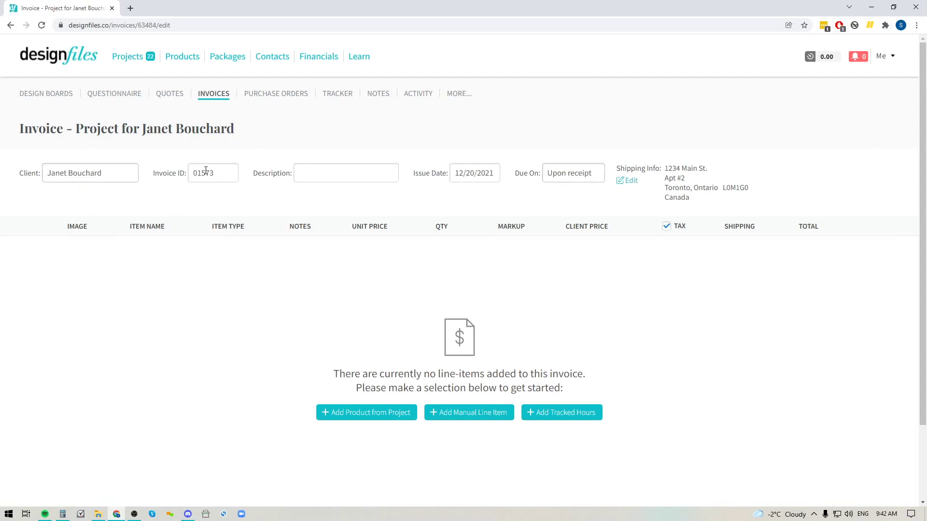
Step: Keep the invoice due upon receipt and bring up the project's product list
click(576, 175)
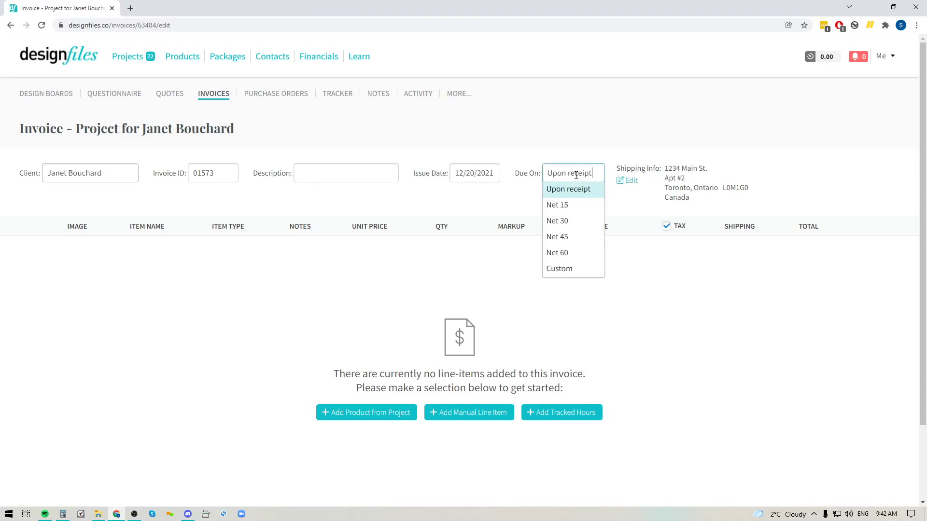
click(718, 145)
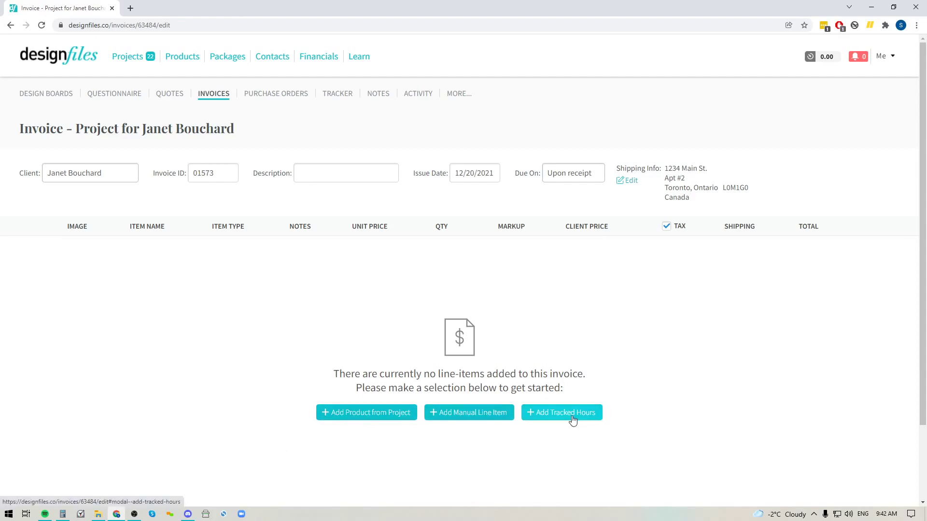
click(356, 416)
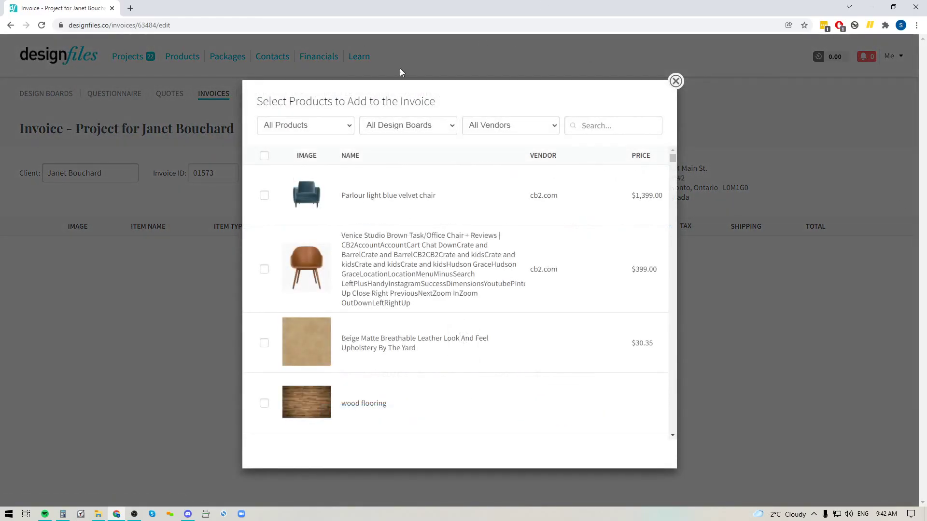
Step: Add the approved Adelaide Chair and Teaka Dining Table from the Condo Living/Dining Area board
scroll(524, 302, down, 5)
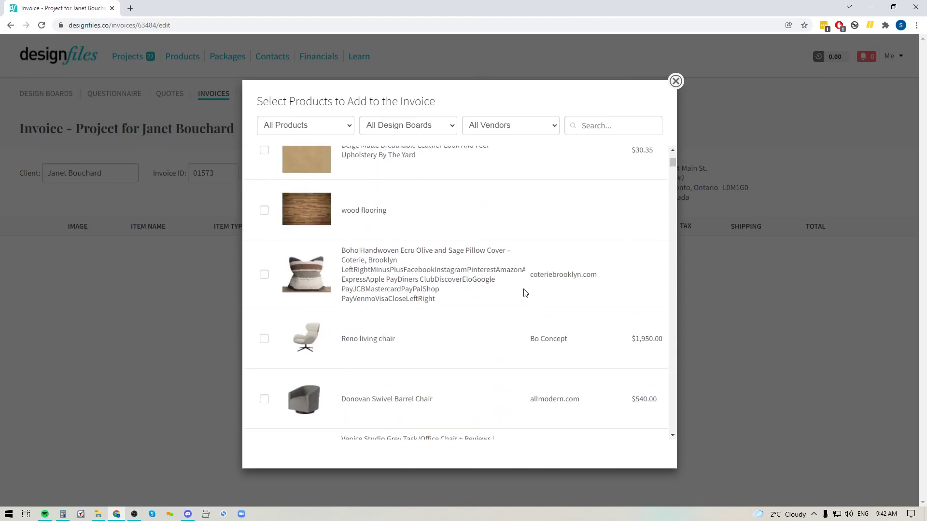
scroll(526, 299, down, 5)
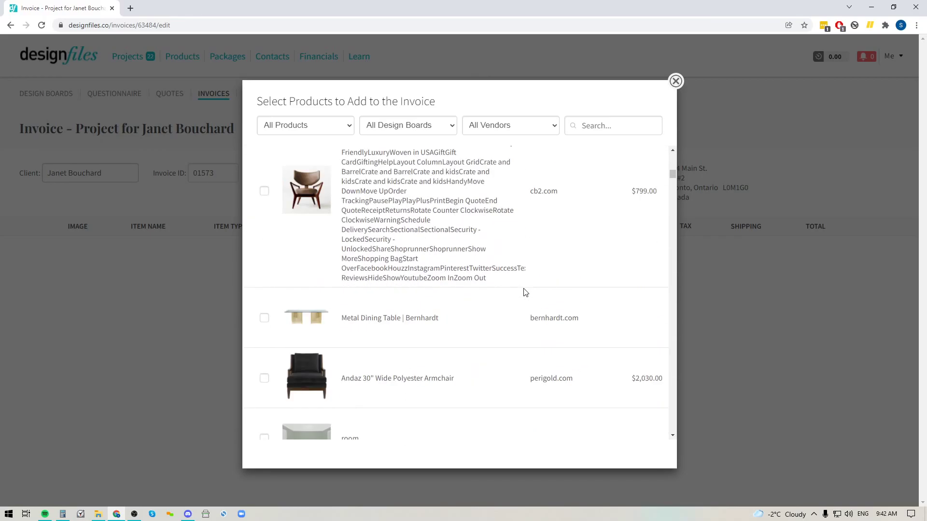
click(410, 125)
click(410, 151)
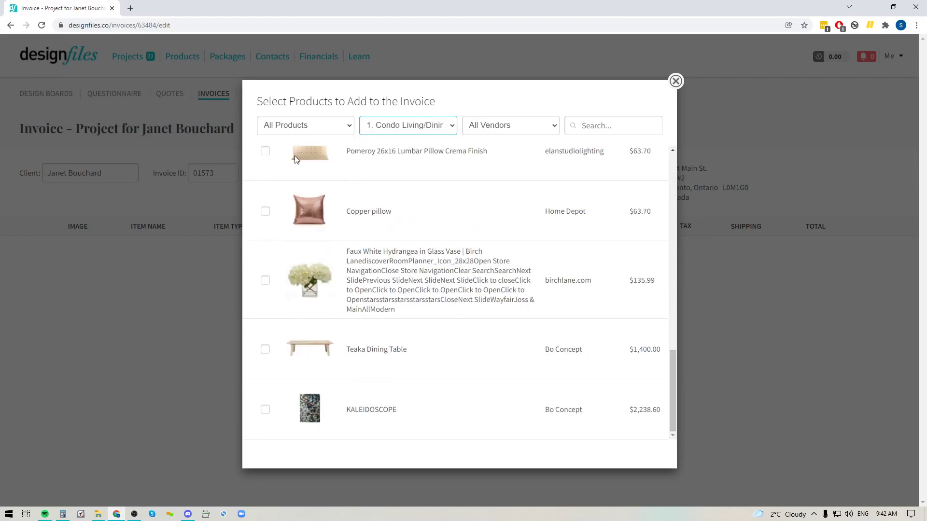
click(351, 125)
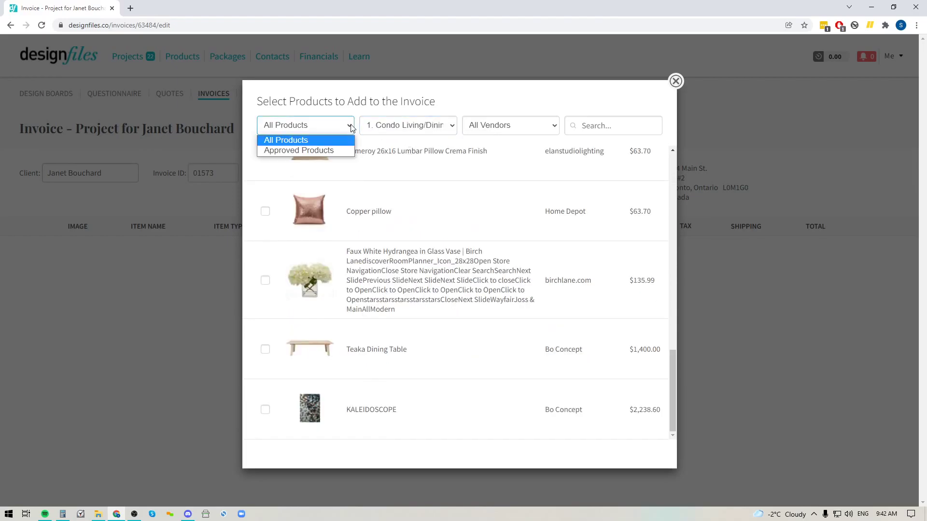
click(297, 151)
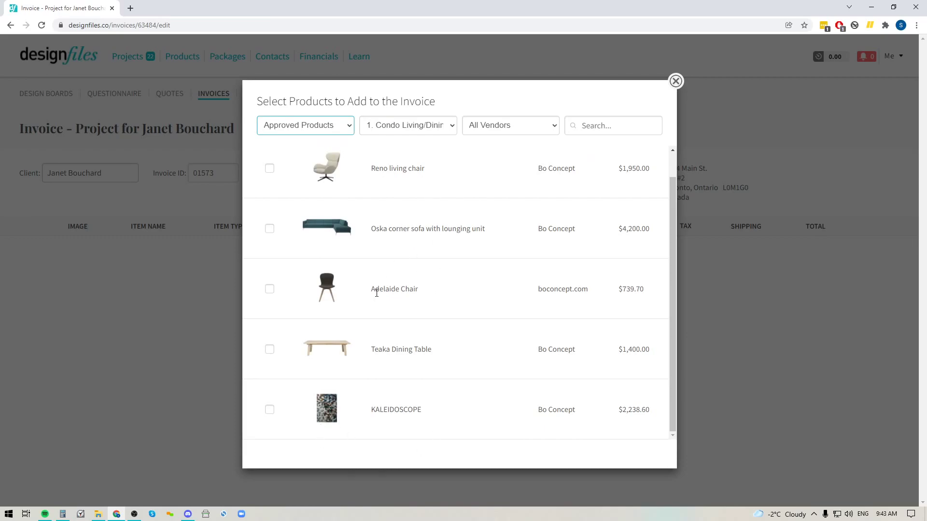
click(269, 289)
click(270, 349)
click(319, 469)
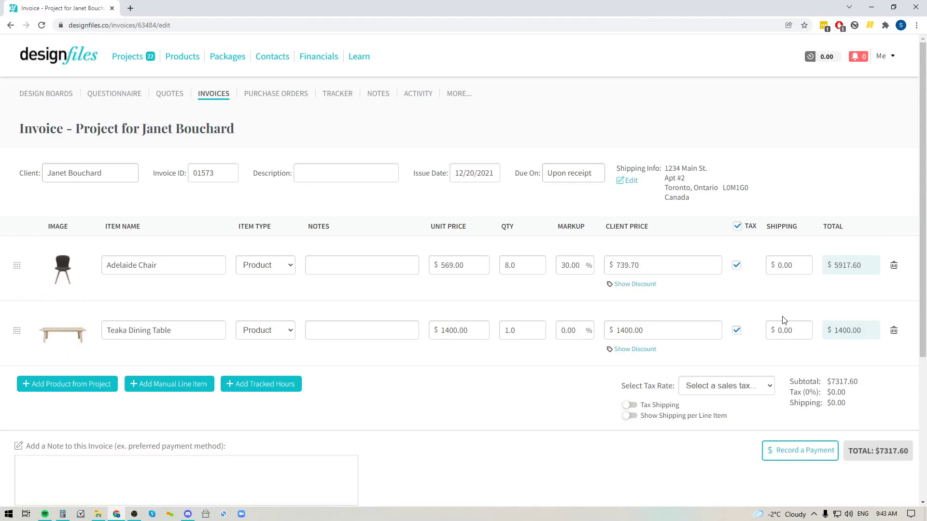
Step: Choose the '9.5% - CA-Kern-Los Angeles' sales tax rate for the invoice
click(717, 388)
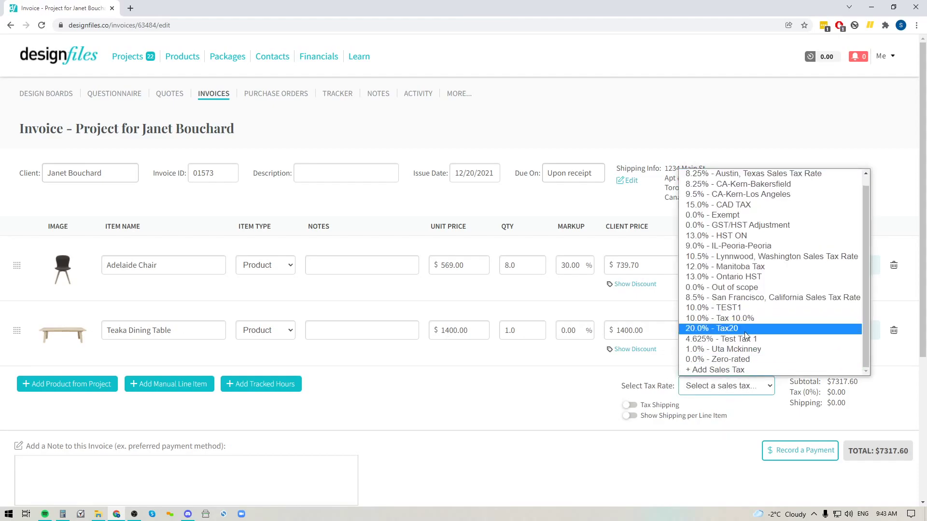
scroll(732, 174, up, 1)
scroll(705, 369, down, 1)
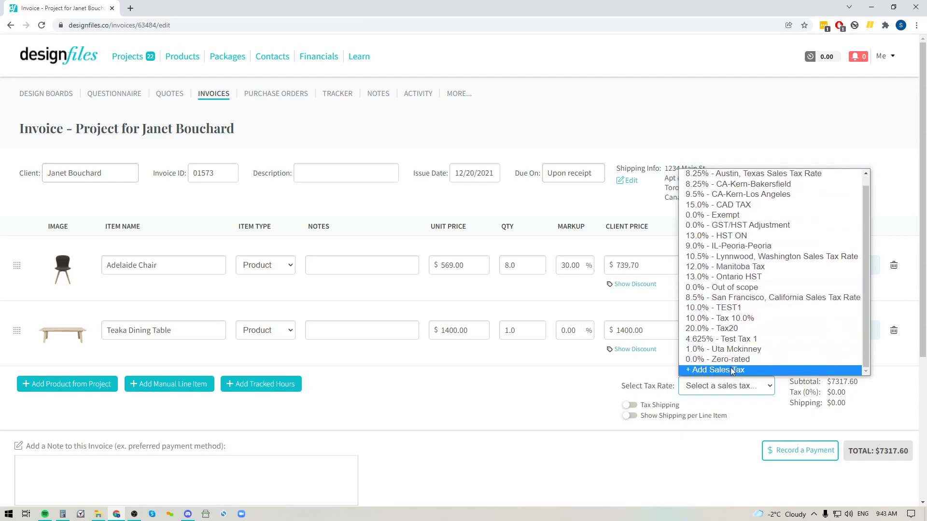
scroll(732, 256, up, 1)
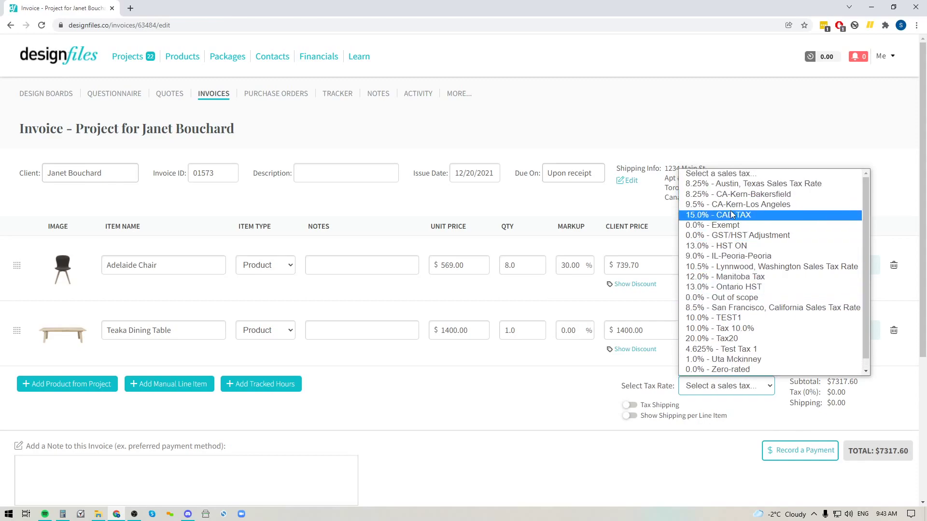
key(Escape)
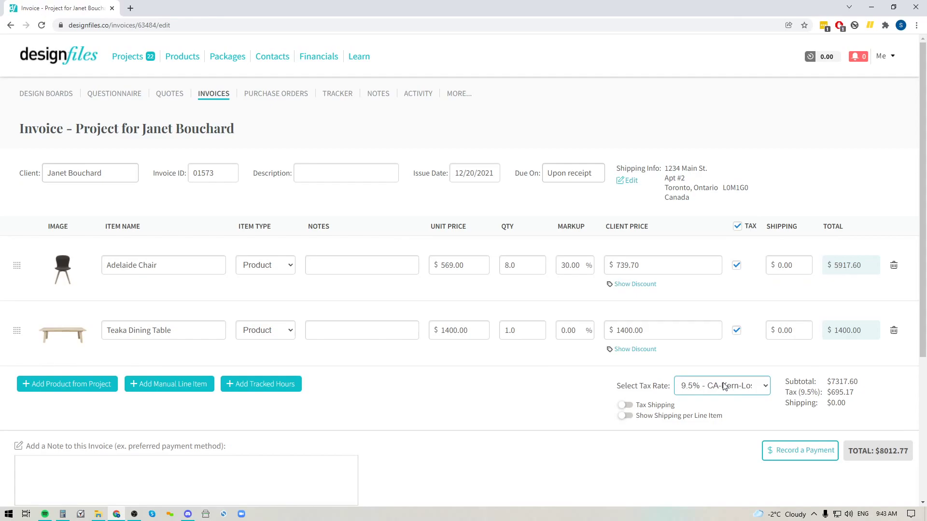
Step: Toggle Tax Shipping and Show Shipping per Line Item on and back off, leaving both disabled
click(624, 408)
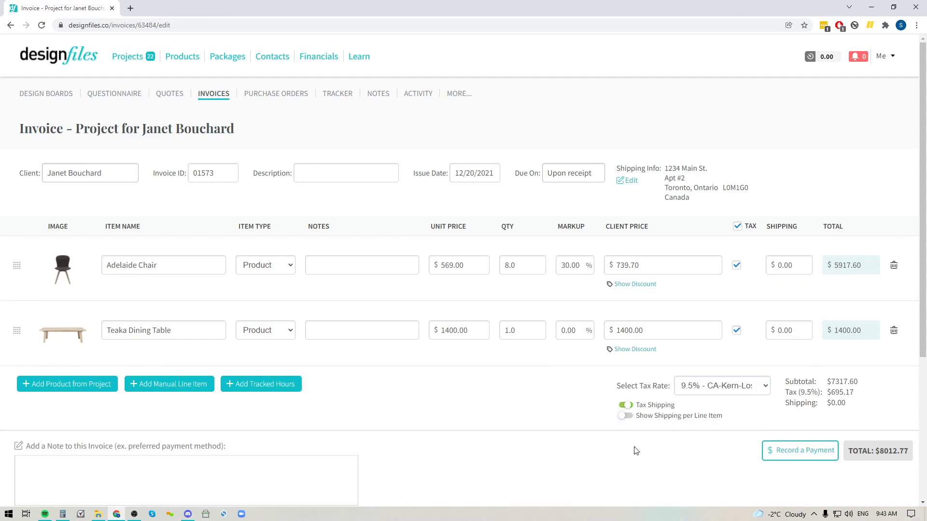
click(628, 409)
click(625, 416)
click(628, 416)
scroll(475, 410, down, 2)
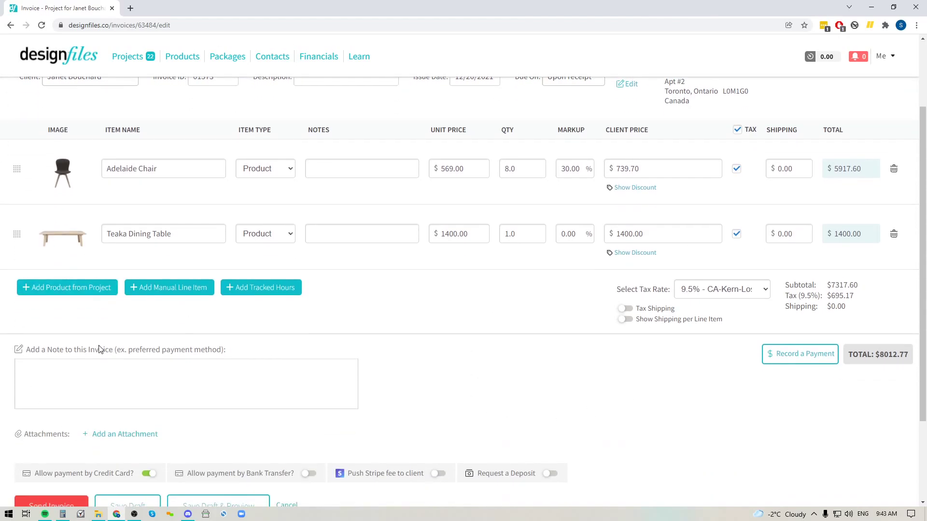
scroll(456, 350, down, 3)
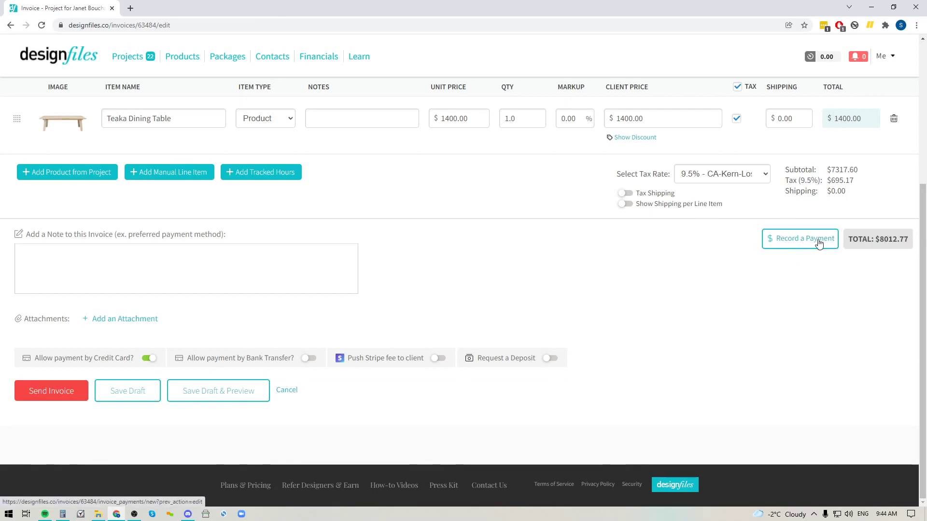
Step: Record an $8,012.77 payment on invoice 01573 using Retainer as the payment method
click(790, 241)
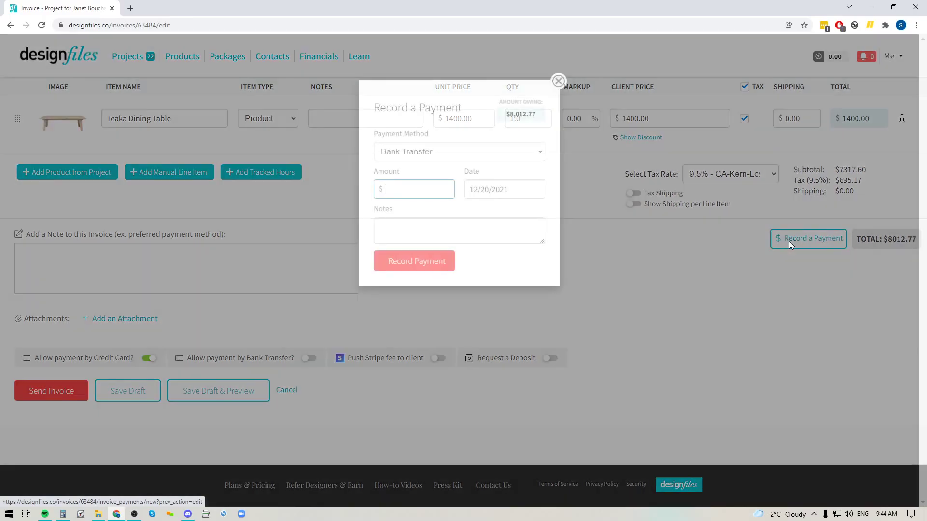
click(474, 154)
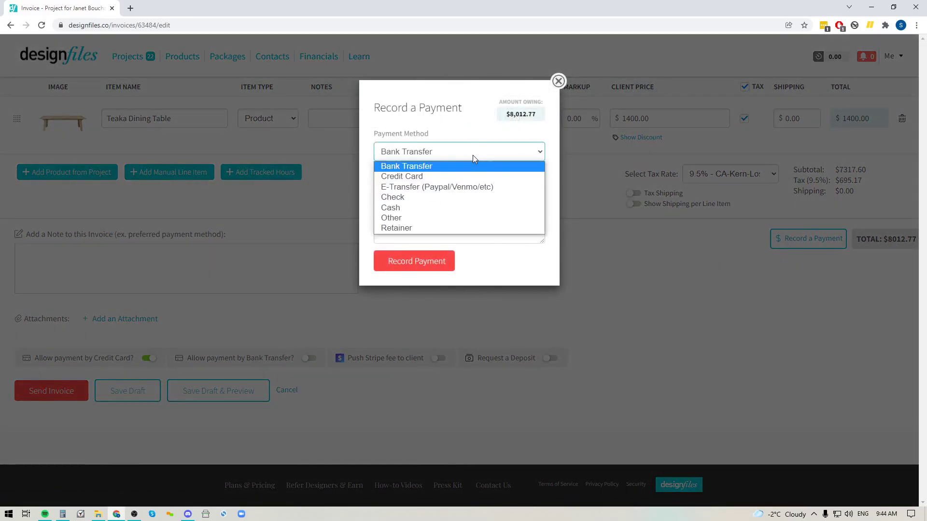
click(387, 229)
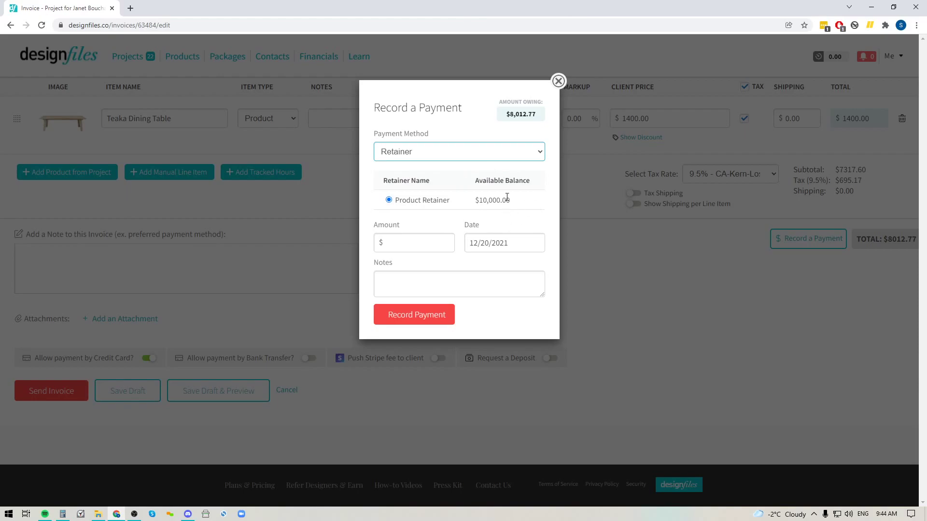
click(397, 243)
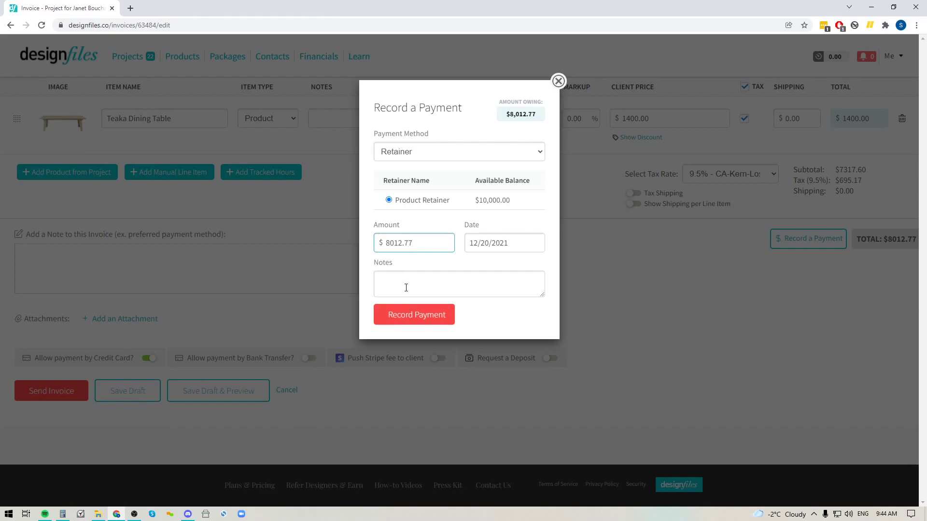
click(414, 319)
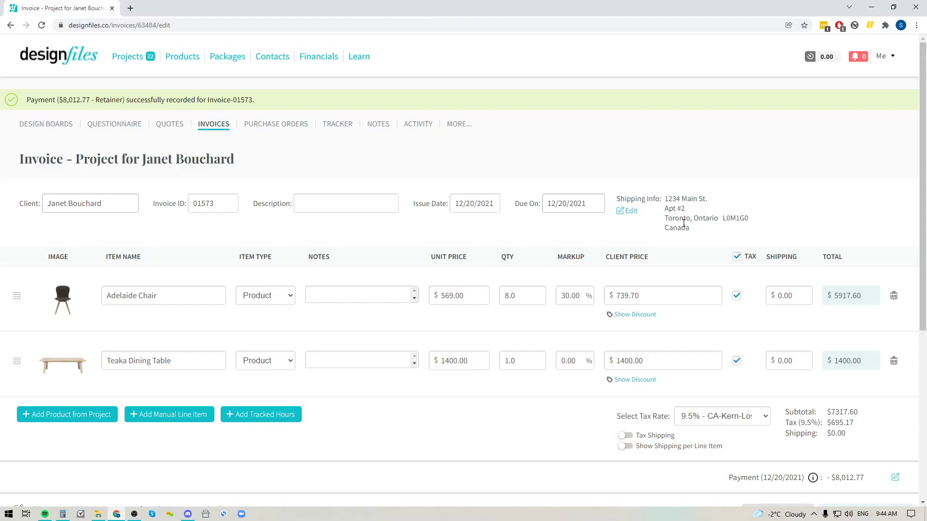
scroll(683, 223, down, 5)
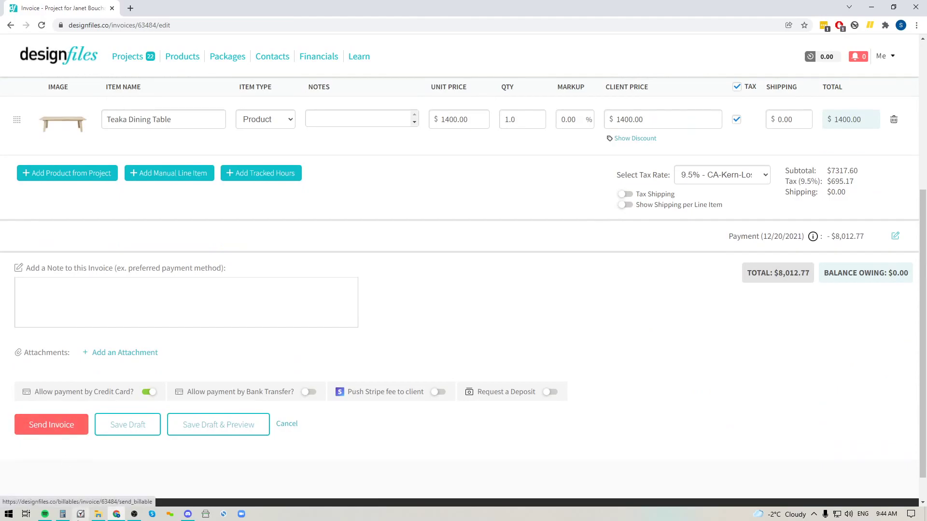
click(54, 425)
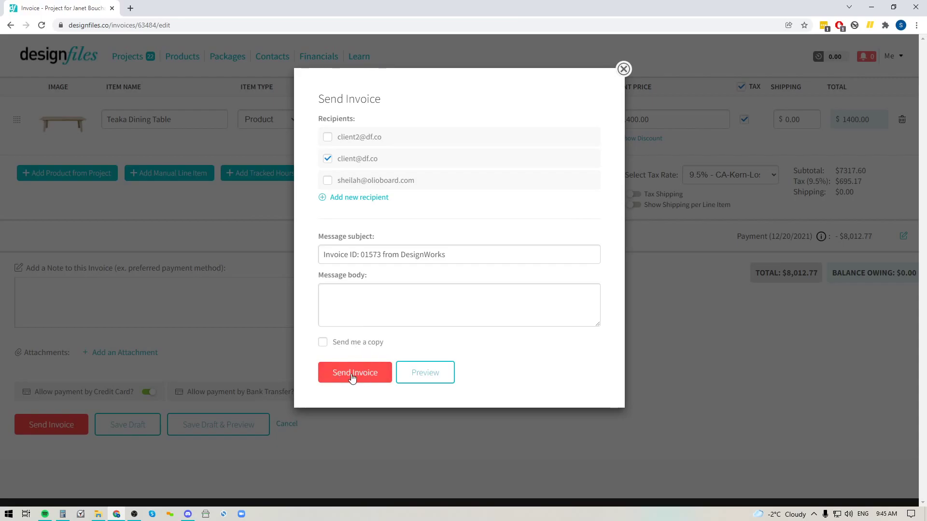
click(623, 69)
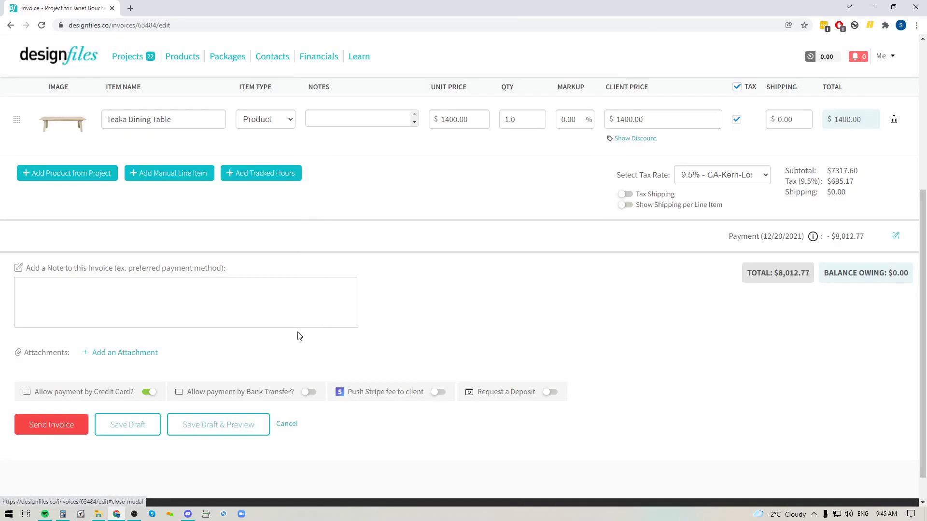
click(235, 436)
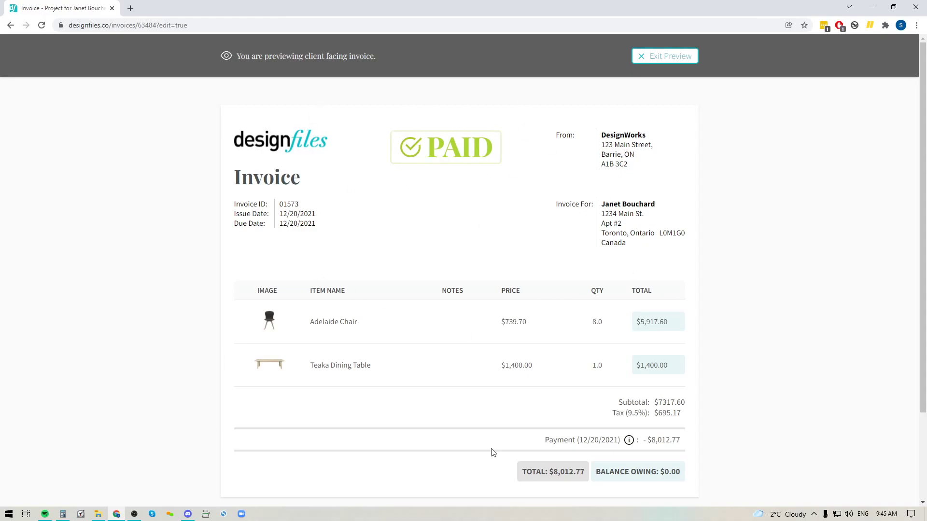
Step: Review the preview's payment info, exit the preview, and go to the project's invoices and retainers
mouse_move(629, 441)
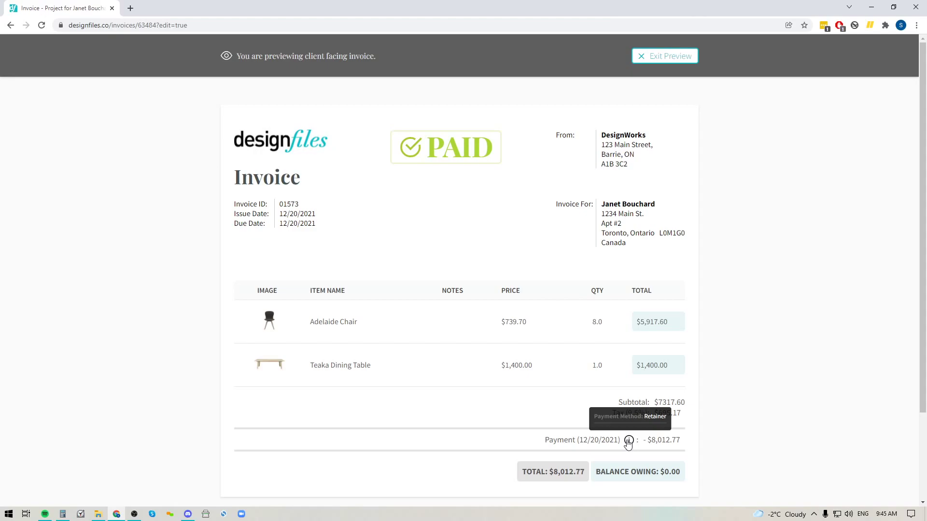
click(681, 55)
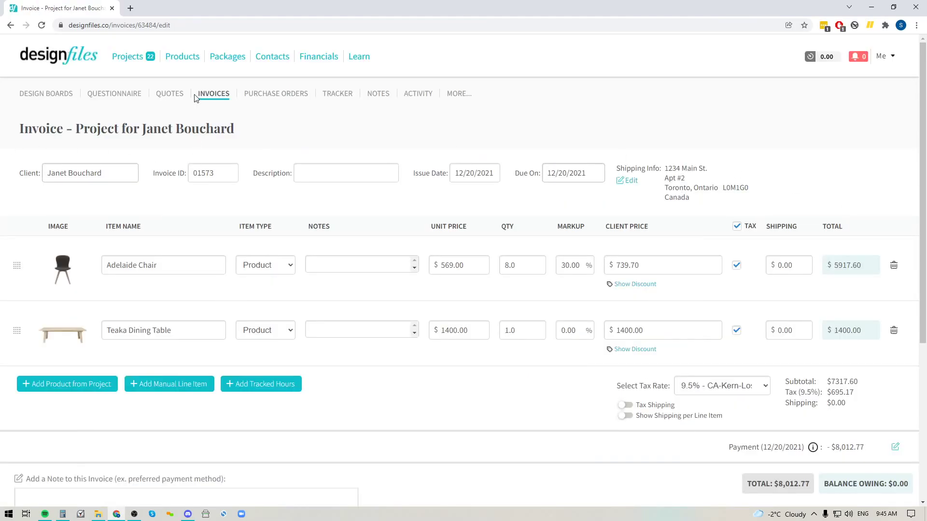
click(214, 96)
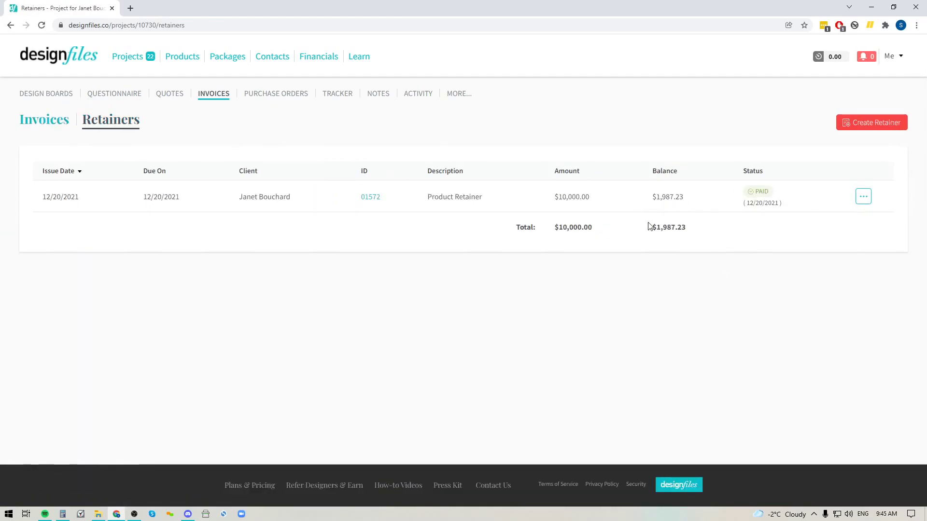
Step: Highlight the remaining $1,987.23 balance on Retainer 01572
drag(649, 197, 688, 200)
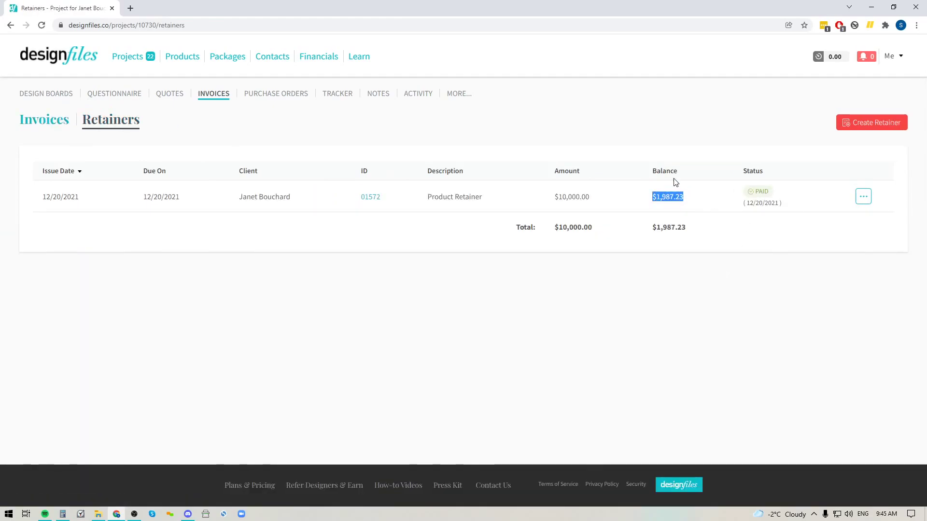